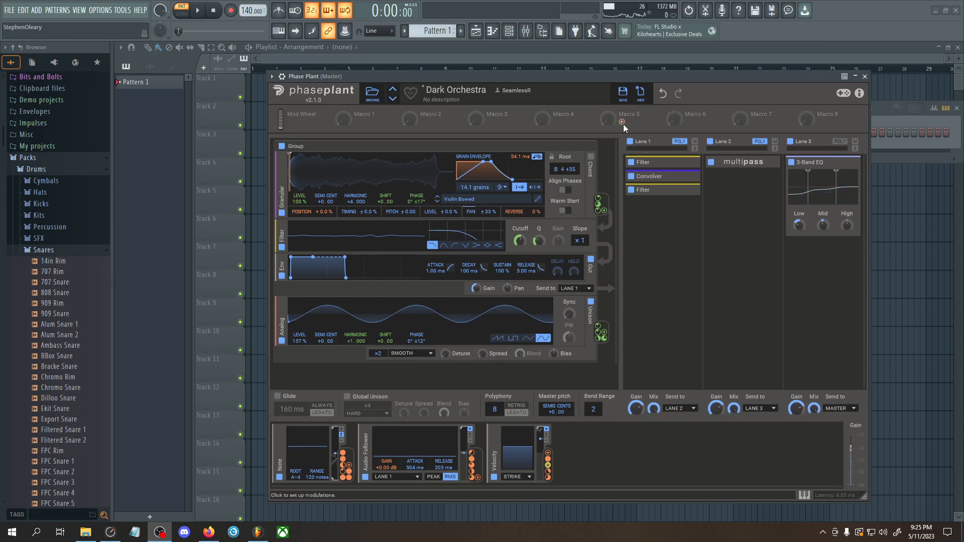
# Expand the Convolver effect in Lane 1 and shift the Phase Plant window slightly
pyautogui.moveTo(704, 76); pyautogui.dragTo(698, 82)
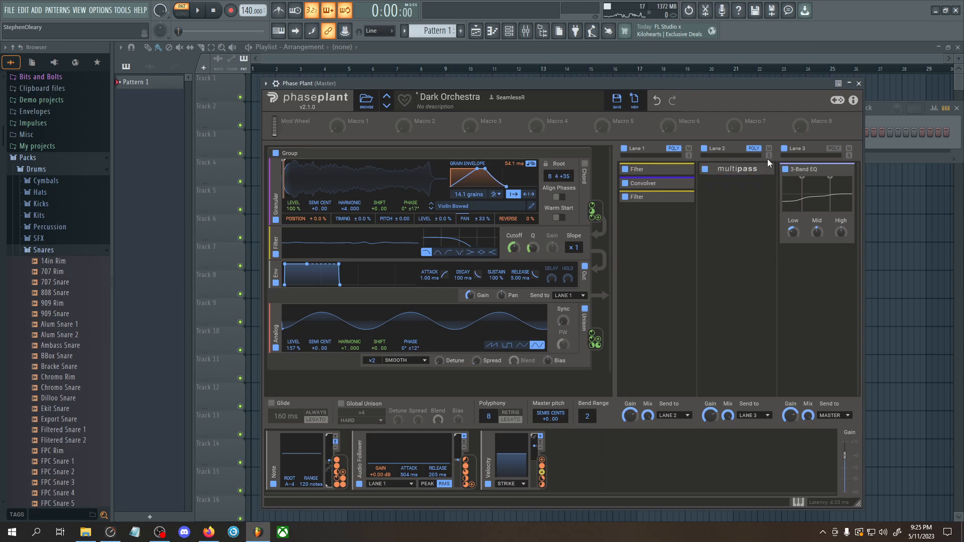
pyautogui.click(683, 184)
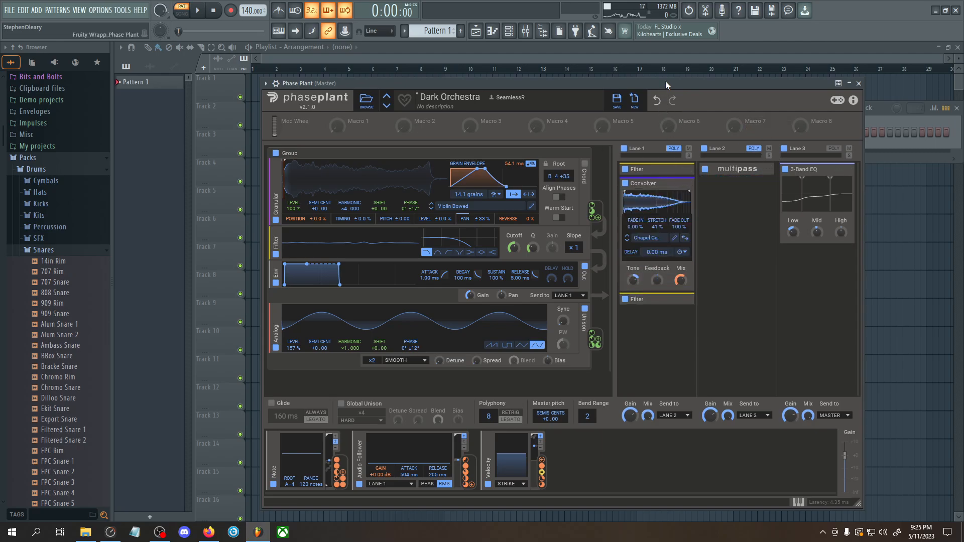
pyautogui.moveTo(665, 82); pyautogui.dragTo(667, 86)
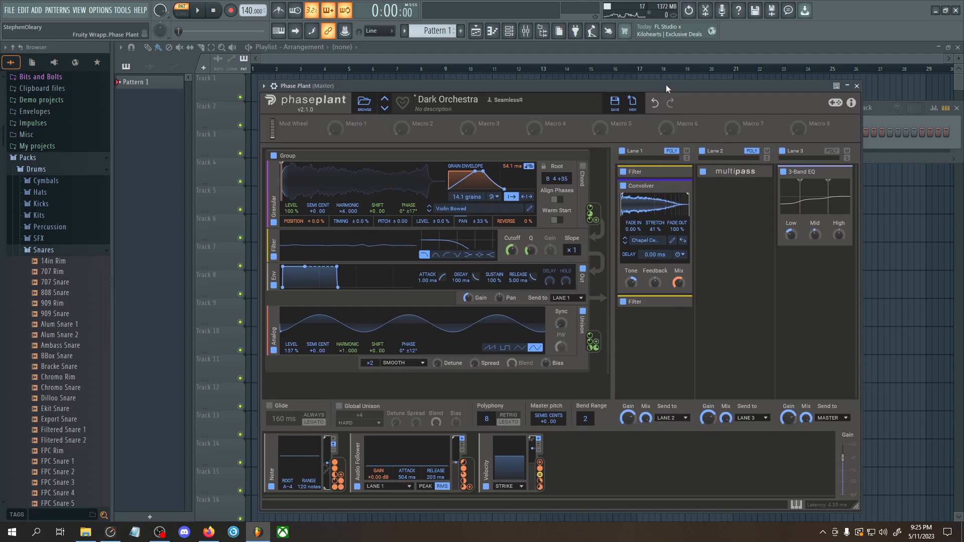
pyautogui.moveTo(666, 87)
pyautogui.mouseDown()
pyautogui.moveTo(677, 92)
pyautogui.moveTo(657, 83)
pyautogui.moveTo(667, 77)
pyautogui.moveTo(666, 85)
pyautogui.mouseUp()
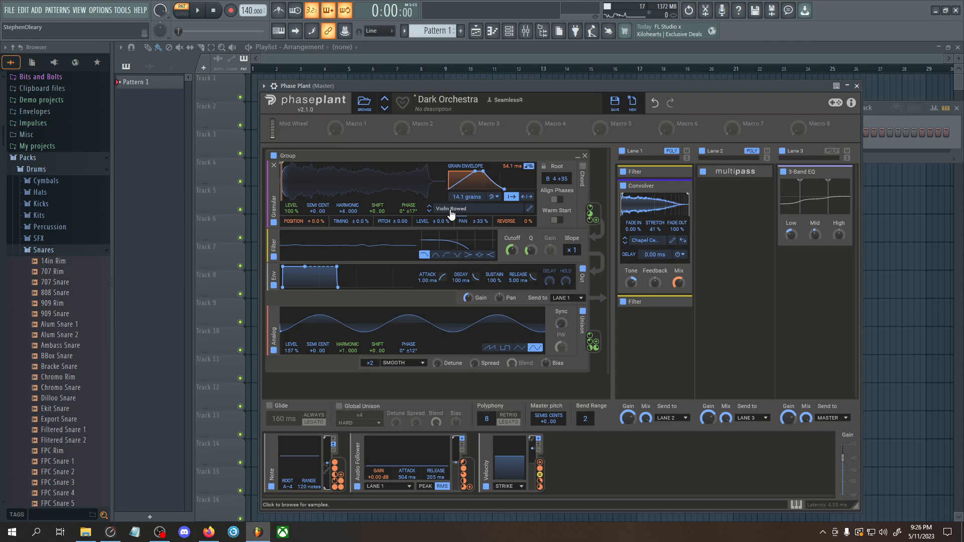
# Turn off Lanes 1 to 3, the Analog generator and the group's Filter so only the Granular generator sounds
pyautogui.click(783, 151)
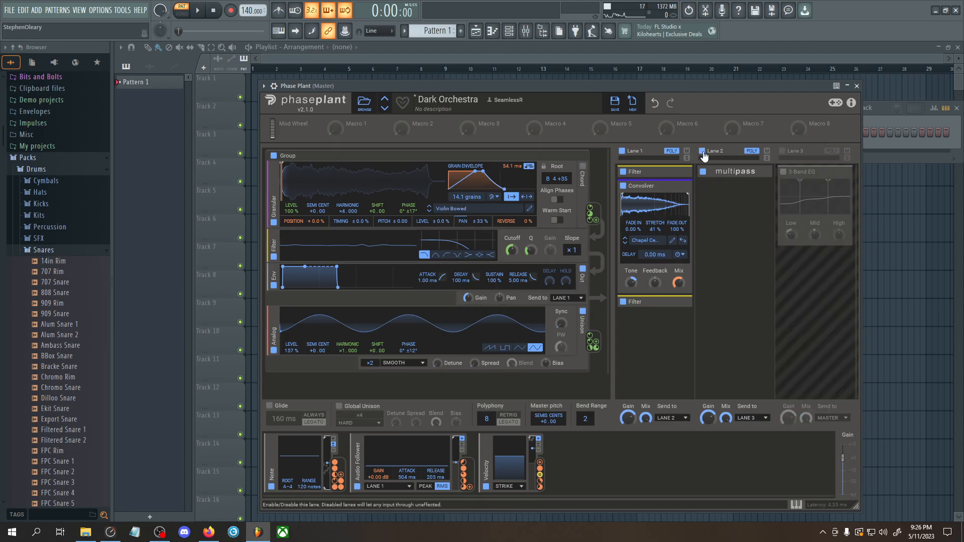
pyautogui.click(702, 151)
pyautogui.click(623, 151)
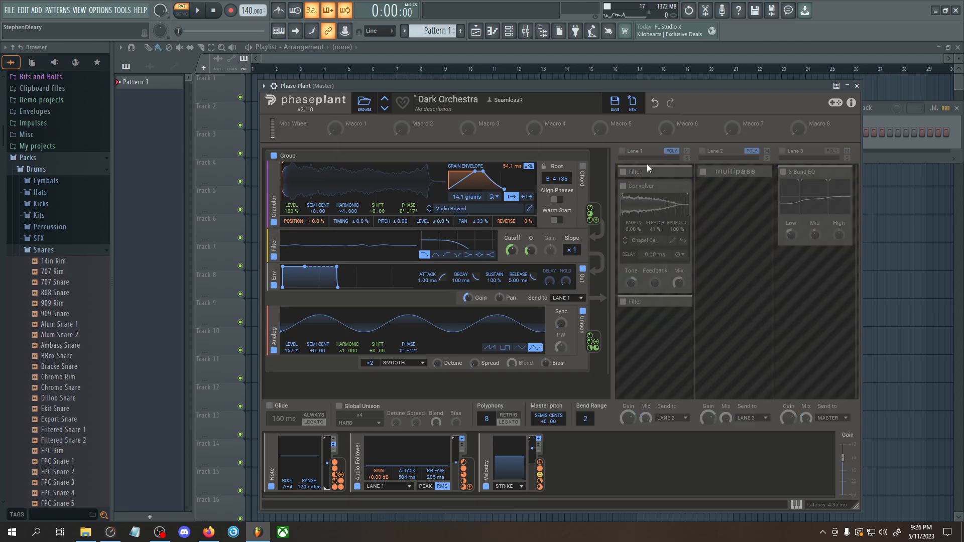
pyautogui.click(274, 350)
pyautogui.click(274, 257)
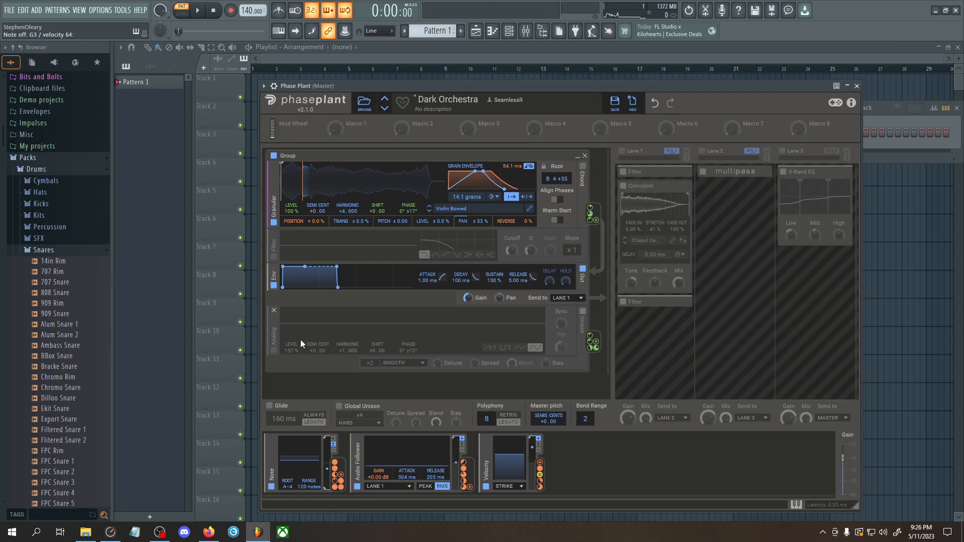
# Toggle the Analog generator on and off while playing notes to compare the sound, ending with it off
pyautogui.click(273, 350)
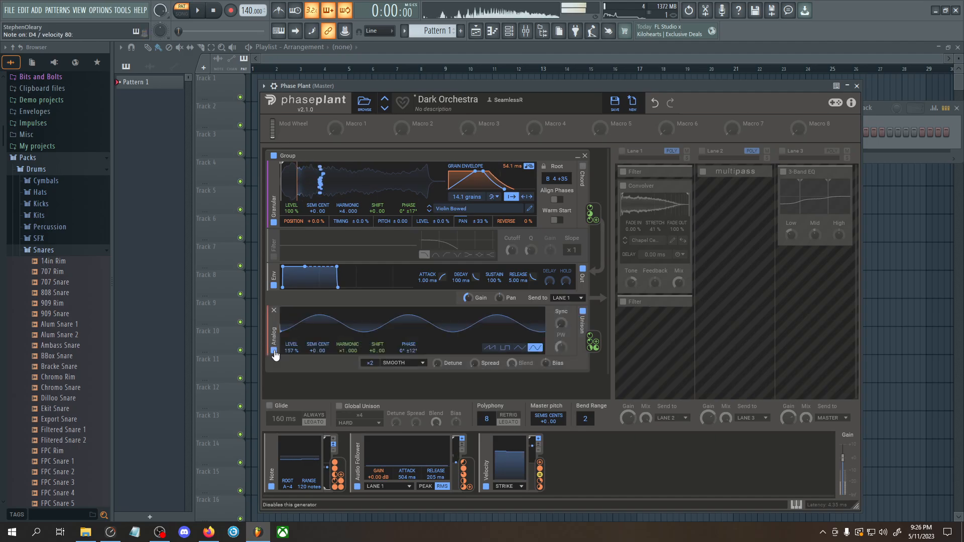
pyautogui.click(274, 351)
pyautogui.click(274, 351)
pyautogui.click(274, 351)
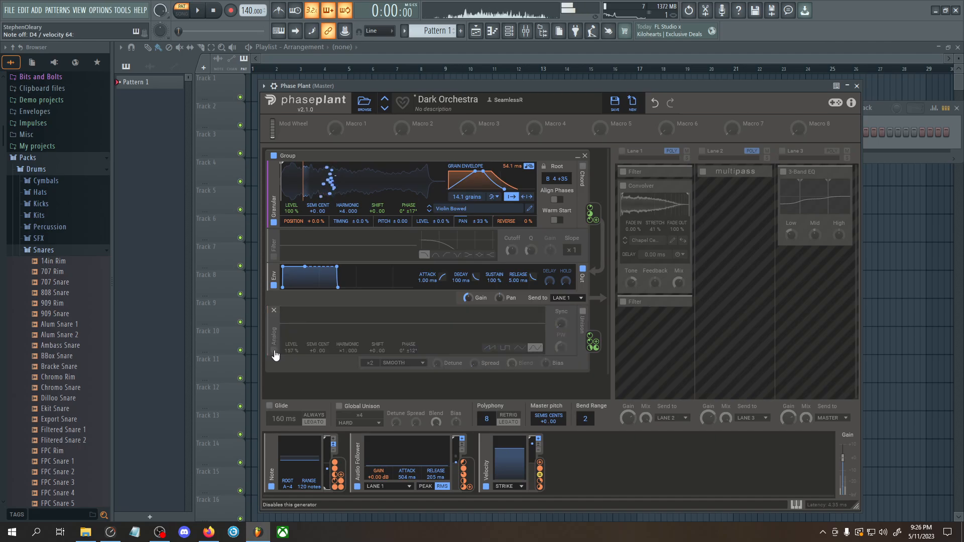
pyautogui.click(275, 351)
pyautogui.click(274, 351)
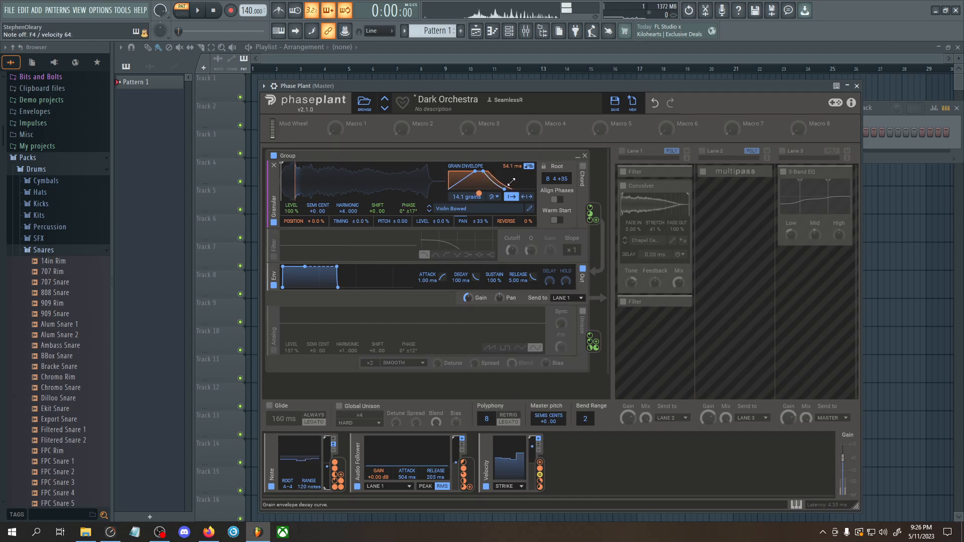
# Remove the Audio Follower modulation from the Granular position randomization and route Velocity to the sample playback position
pyautogui.moveTo(337, 472); pyautogui.dragTo(509, 170)
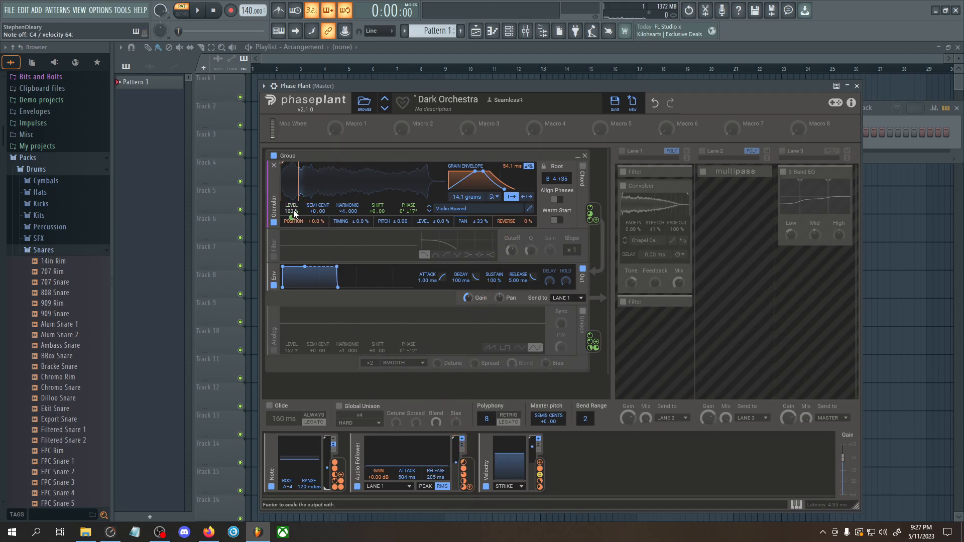
pyautogui.moveTo(305, 228)
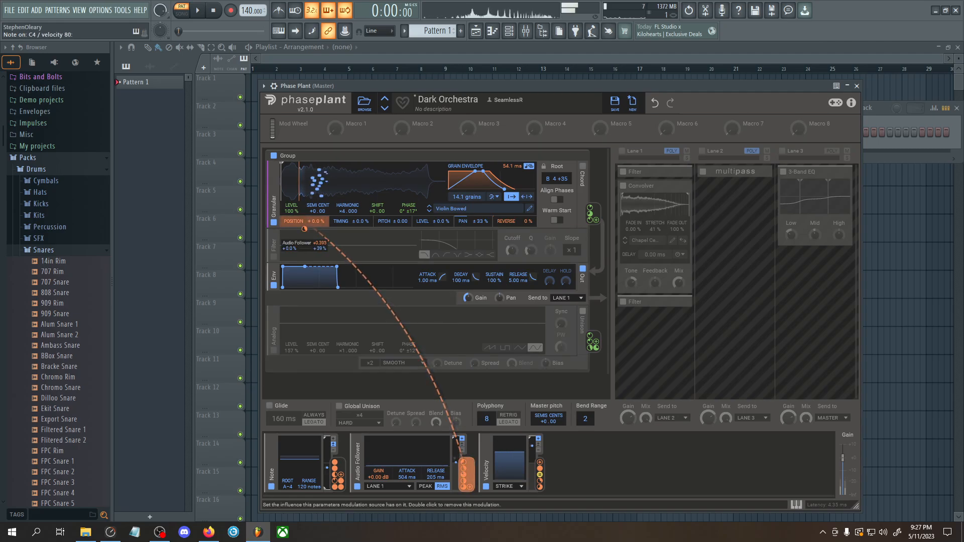
pyautogui.doubleClick(305, 229)
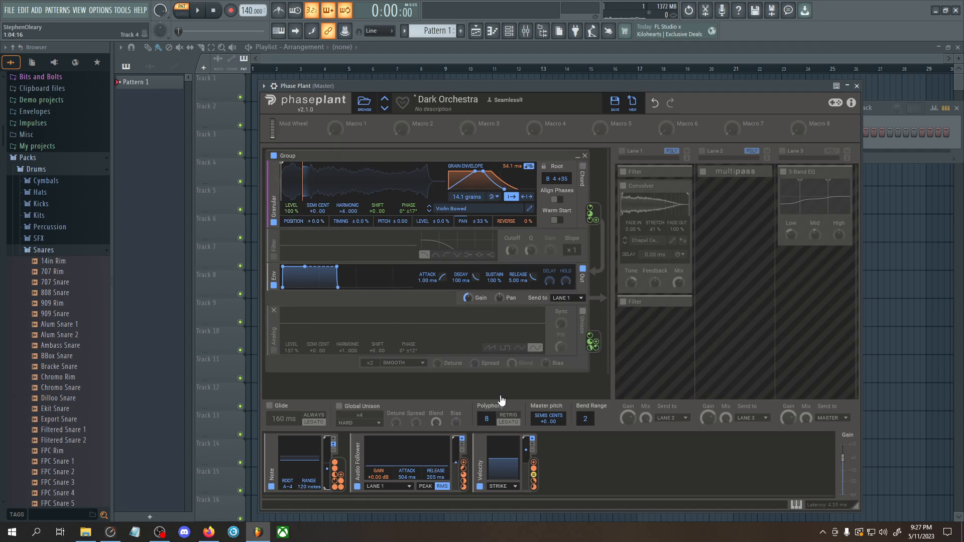
pyautogui.moveTo(534, 463); pyautogui.dragTo(280, 176)
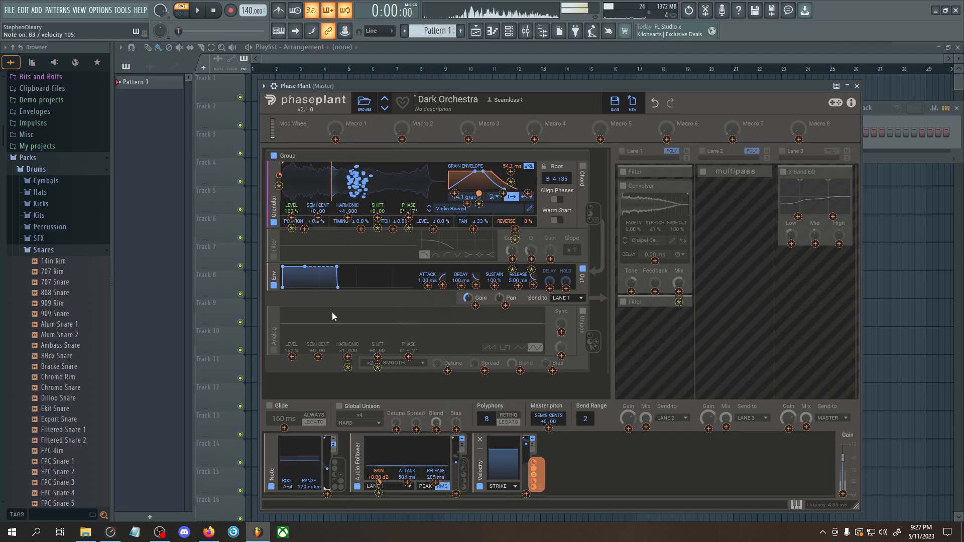
# Set the Granular position randomization to 6.3% and route the Note modulator to it
pyautogui.moveTo(305, 221); pyautogui.dragTo(305, 211)
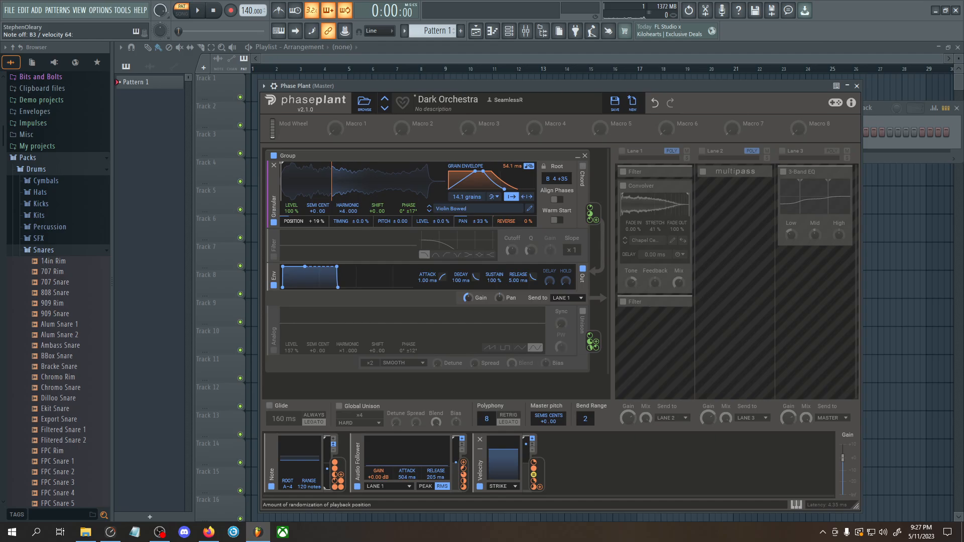
pyautogui.moveTo(306, 221); pyautogui.dragTo(305, 246)
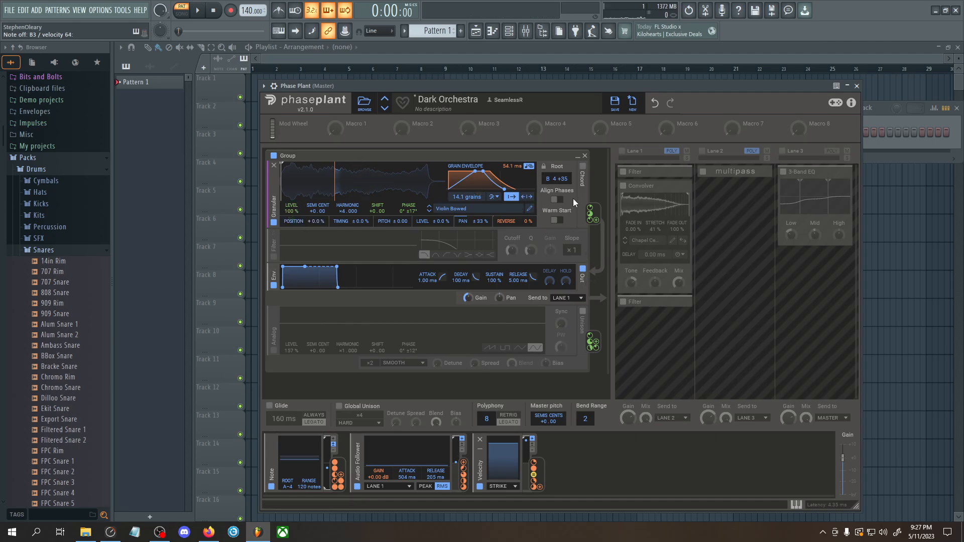
pyautogui.click(509, 200)
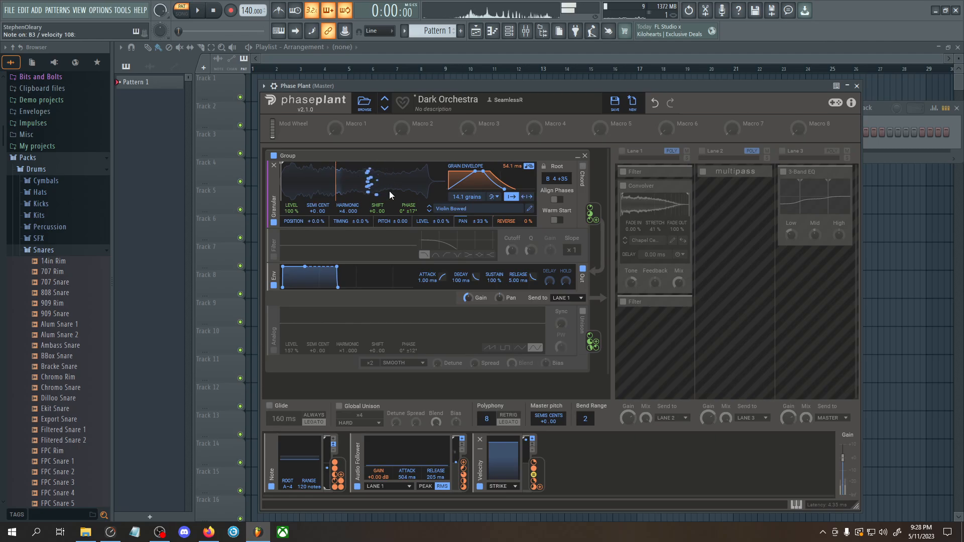
pyautogui.moveTo(319, 225); pyautogui.dragTo(319, 217)
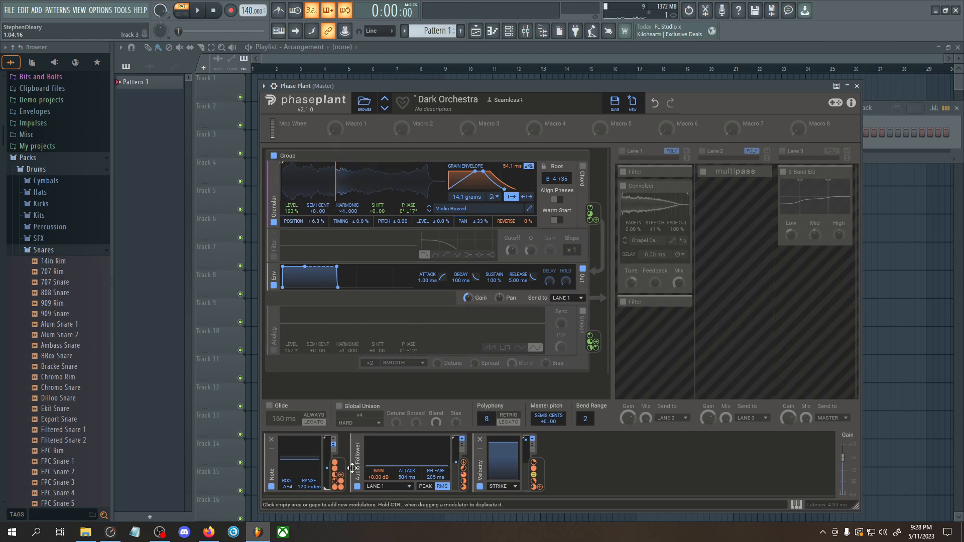
pyautogui.moveTo(343, 474); pyautogui.dragTo(305, 225)
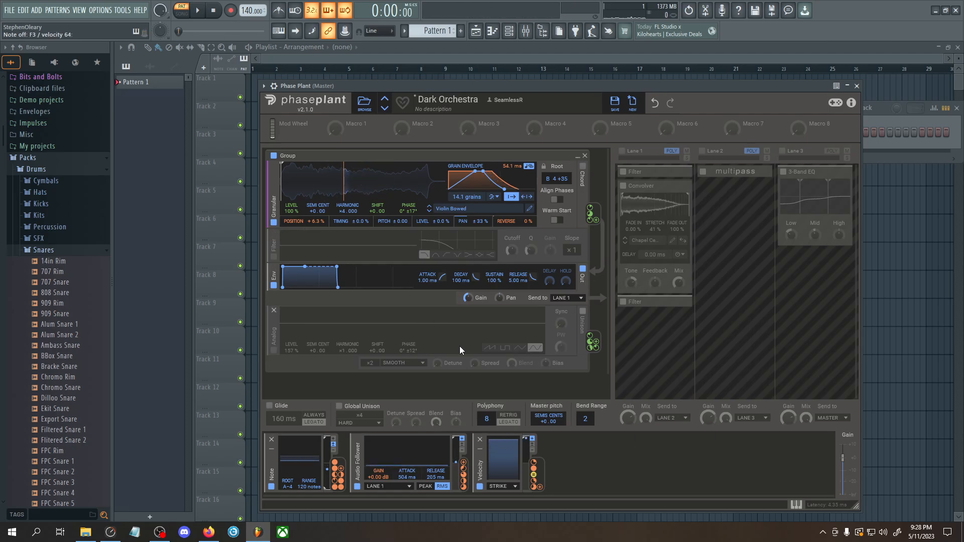
# Turn the Analog generator on with the group's Filter off, and check the Granular modulation on its Shift
pyautogui.click(273, 257)
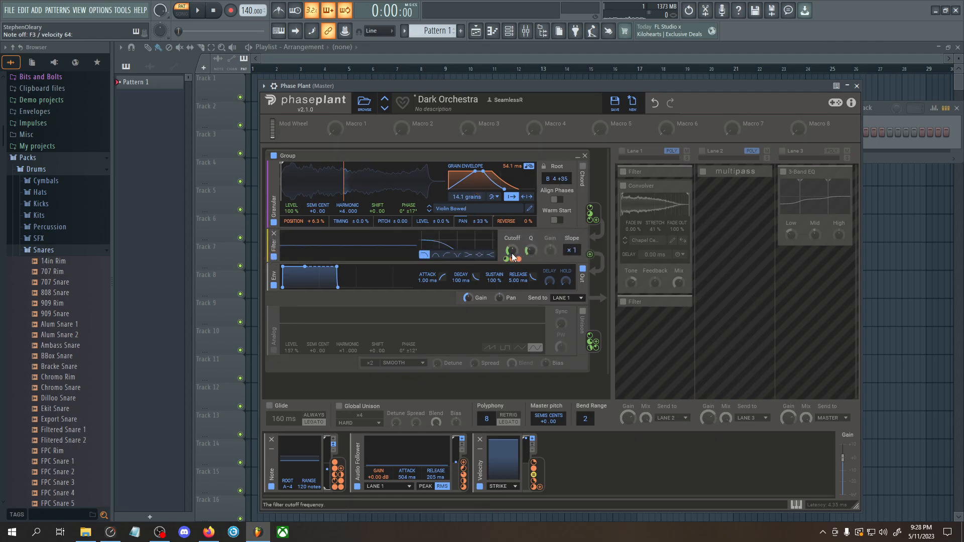
pyautogui.moveTo(266, 381); pyautogui.dragTo(270, 347)
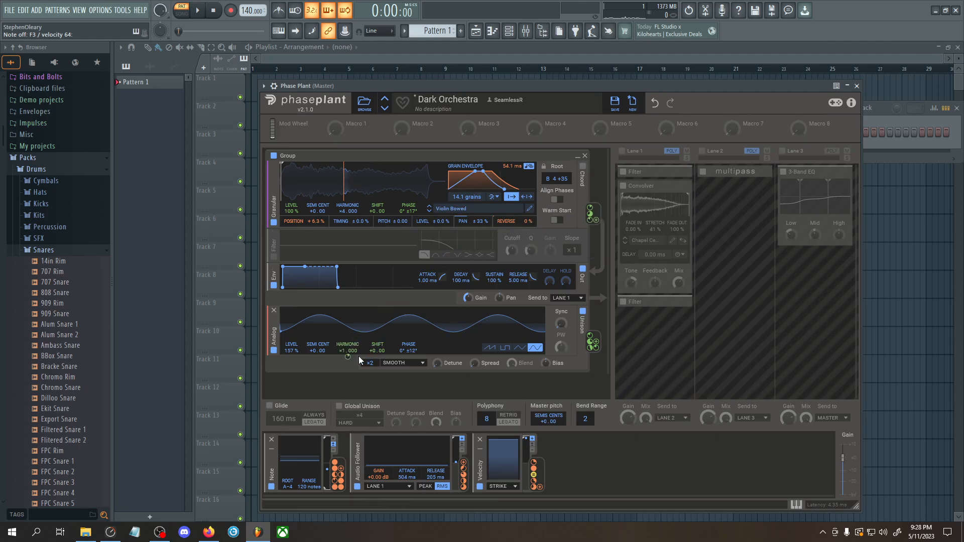
pyautogui.moveTo(377, 355)
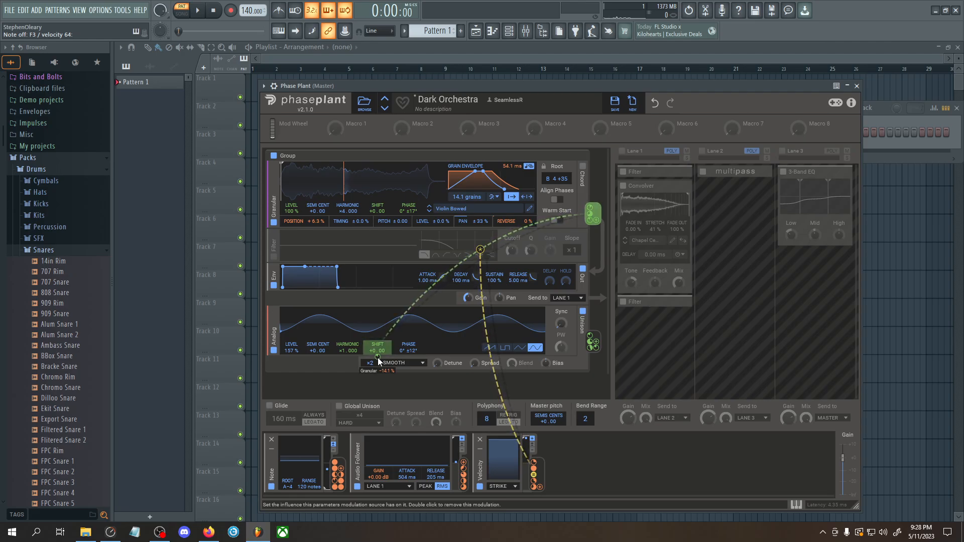
pyautogui.doubleClick(377, 357)
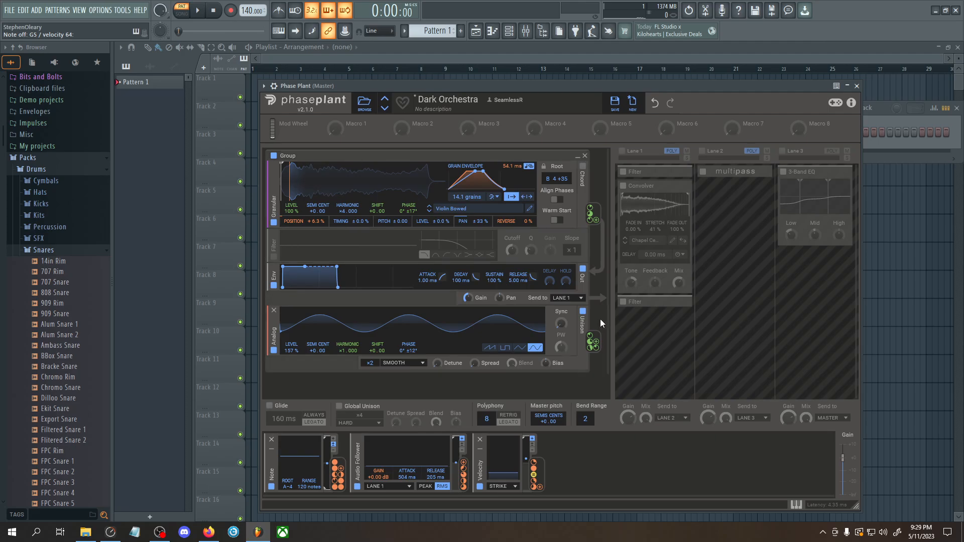
# Turn on the group's Filter and Lane 1, and expand both Filter effects in that lane to review them
pyautogui.click(274, 256)
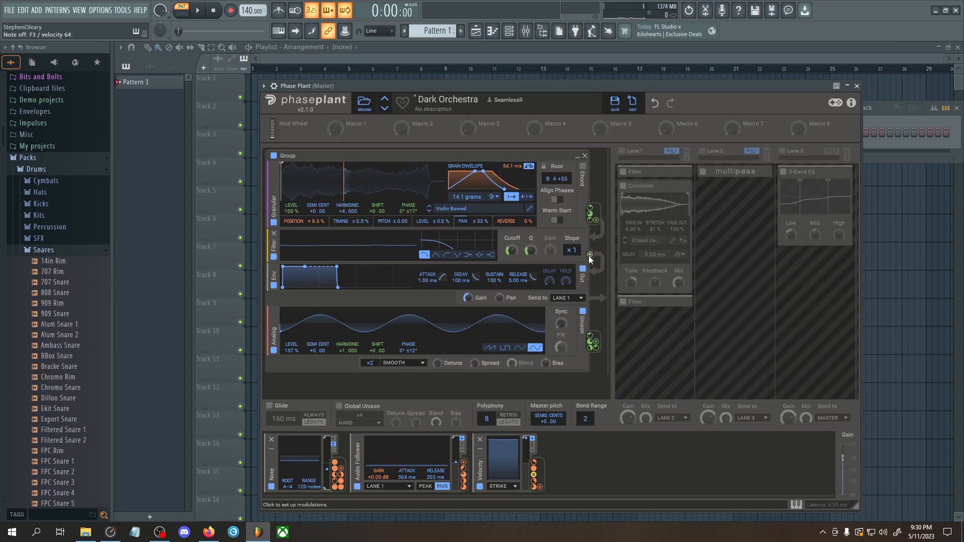
pyautogui.click(622, 150)
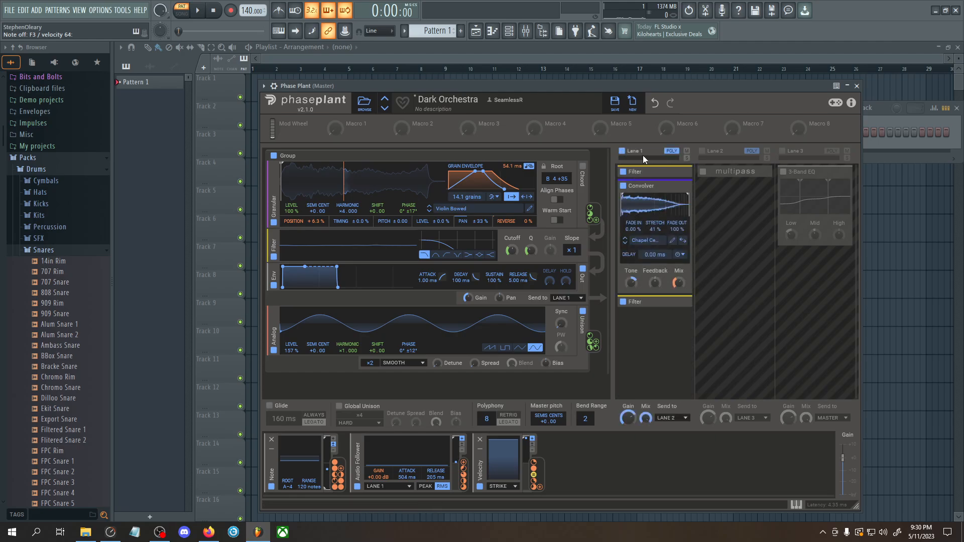
pyautogui.click(682, 172)
pyautogui.scroll(-2, 675, 244)
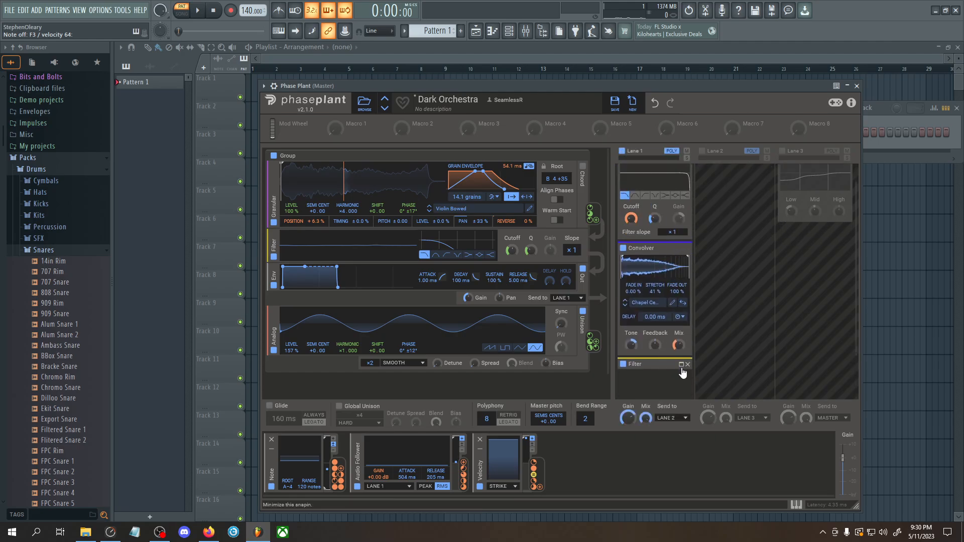
pyautogui.click(682, 364)
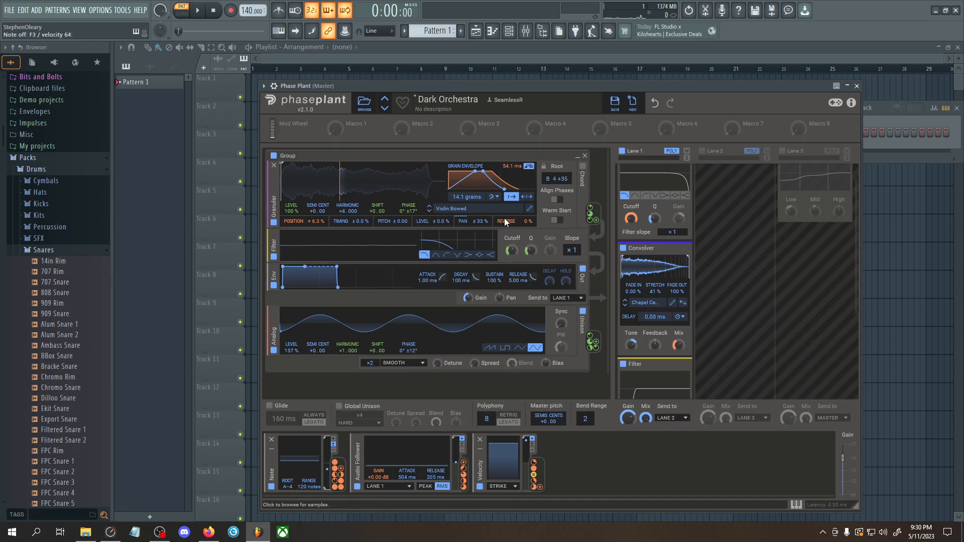
pyautogui.scroll(-1, 695, 224)
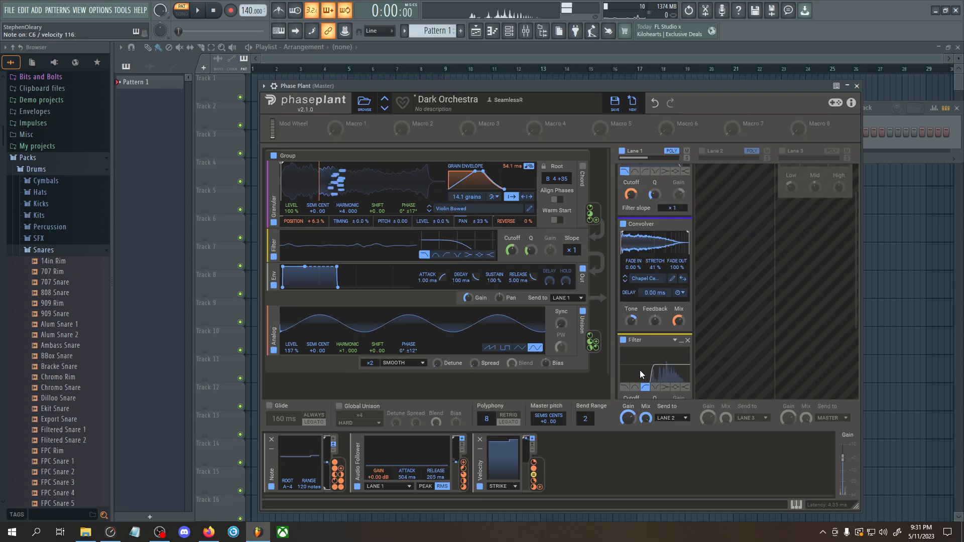
pyautogui.scroll(2, 652, 361)
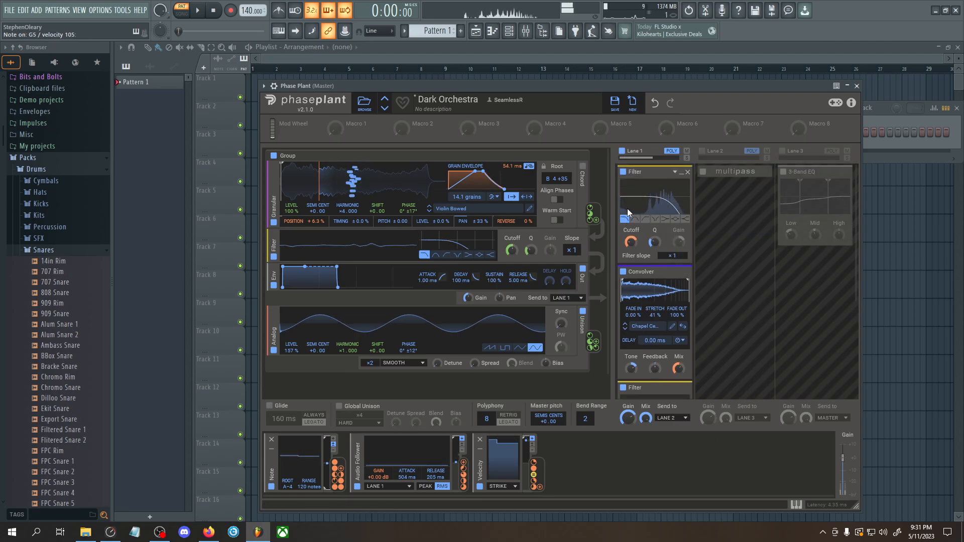
pyautogui.click(687, 171)
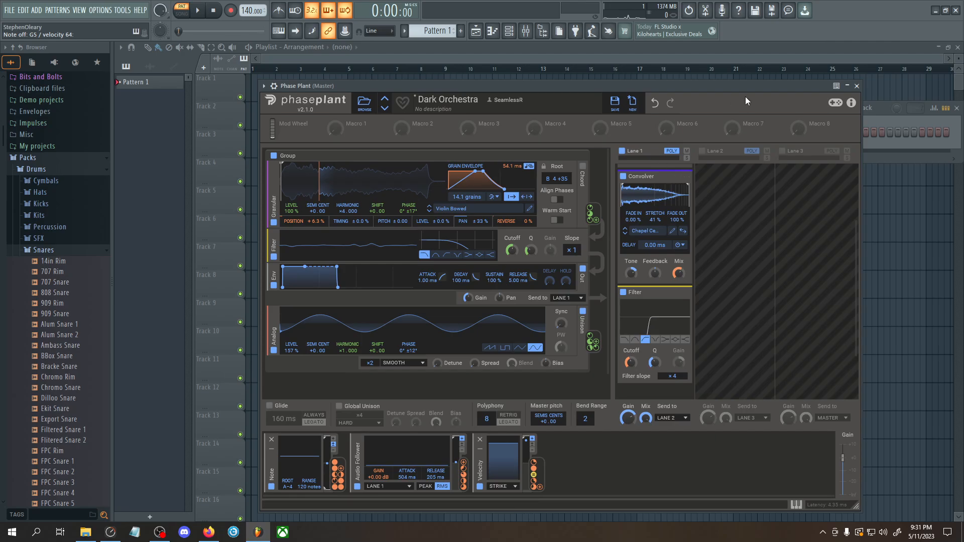
pyautogui.scroll(3, 734, 249)
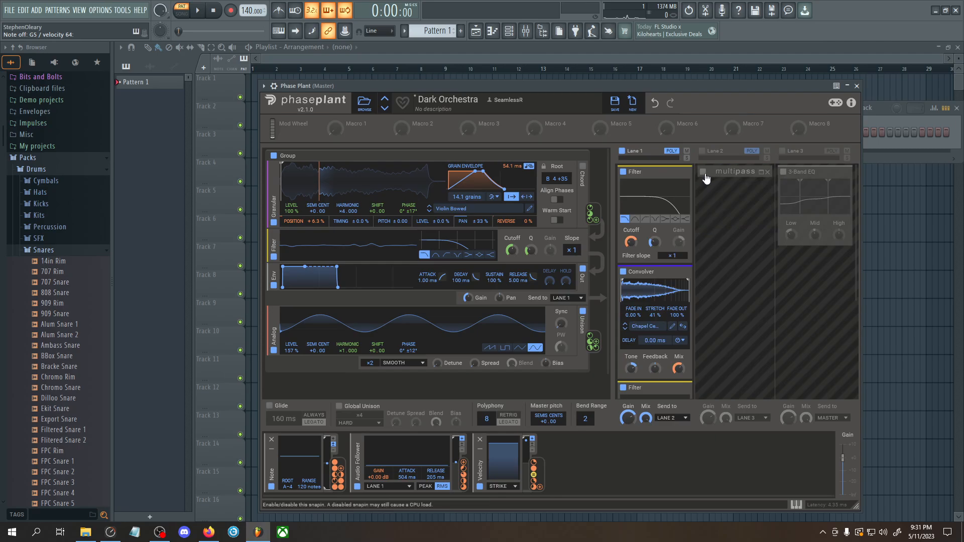
# Turn on Lane 2, open its Multipass effect in the full editor and show the preset browser
pyautogui.click(703, 152)
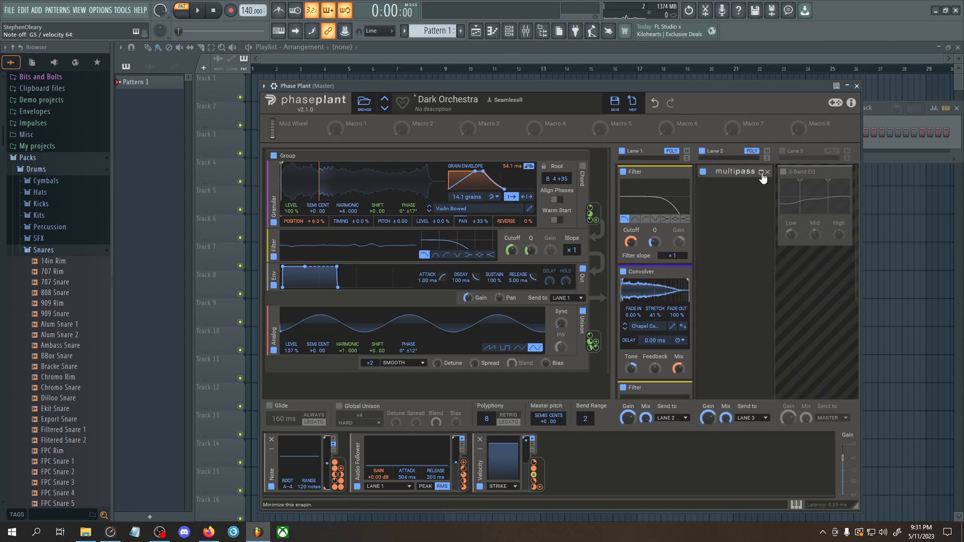
pyautogui.click(761, 173)
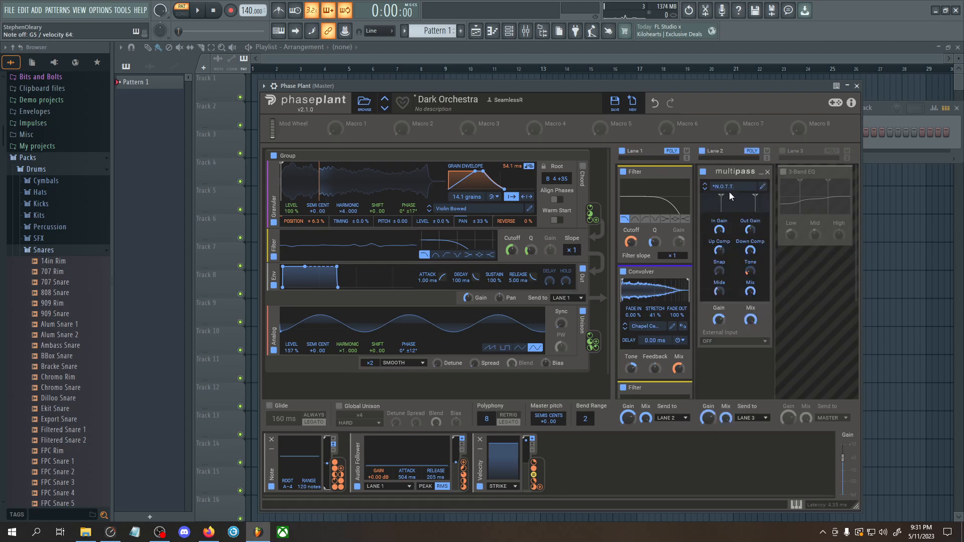
pyautogui.click(761, 191)
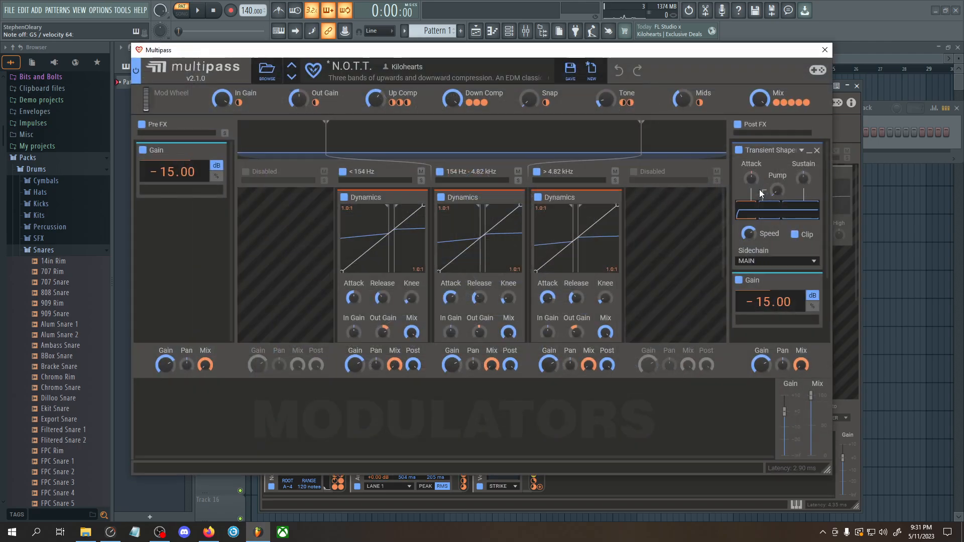
pyautogui.click(266, 71)
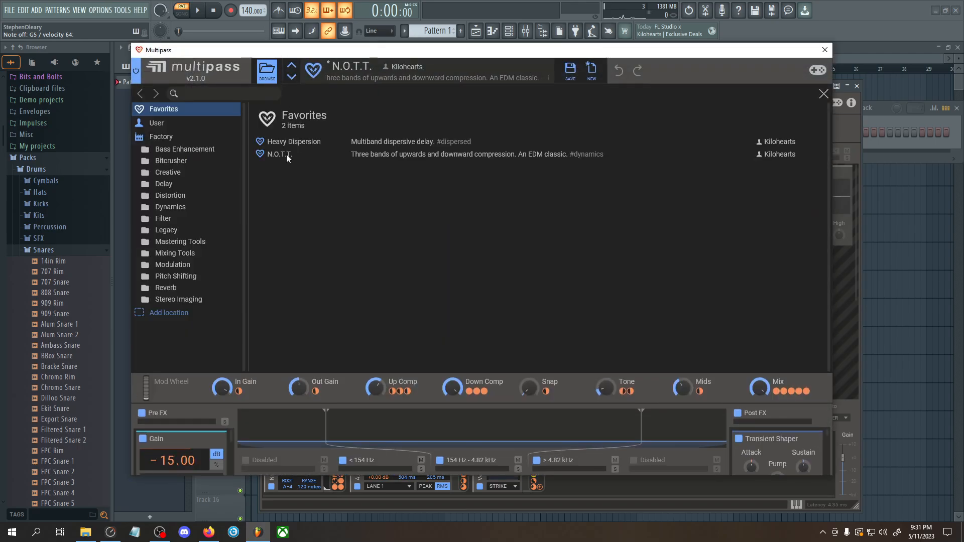
# Close the Multipass preset browser without changing the preset, and close the effect's full editor window
pyautogui.click(823, 96)
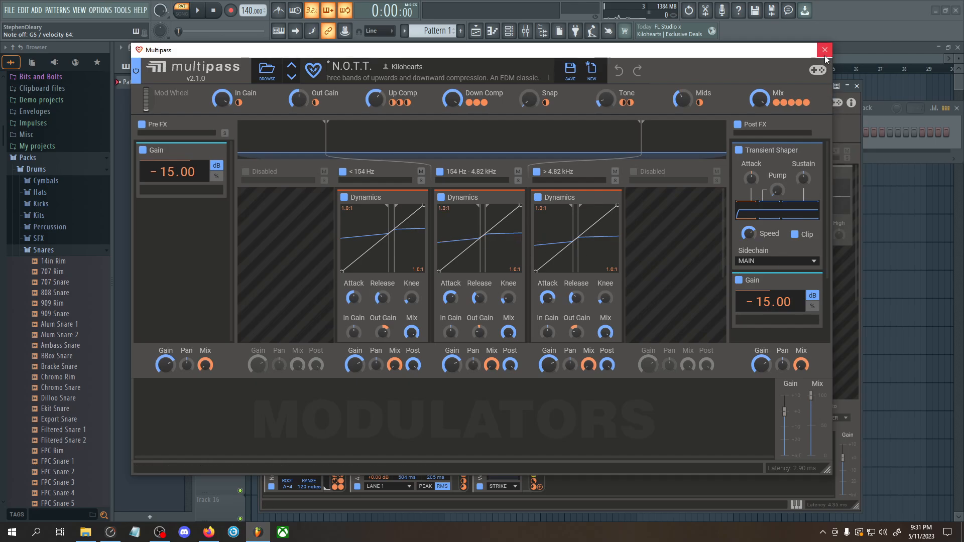
pyautogui.click(825, 49)
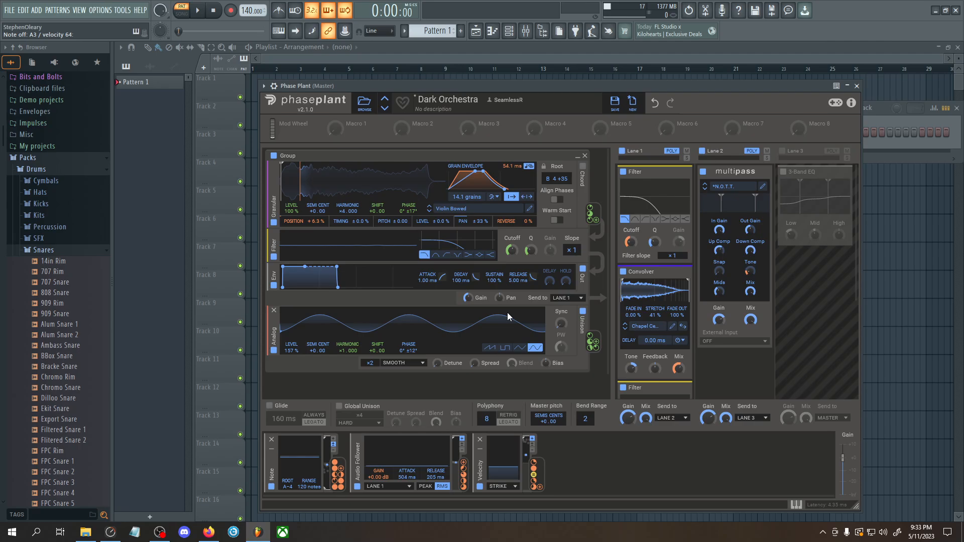
pyautogui.moveTo(541, 83); pyautogui.dragTo(541, 82)
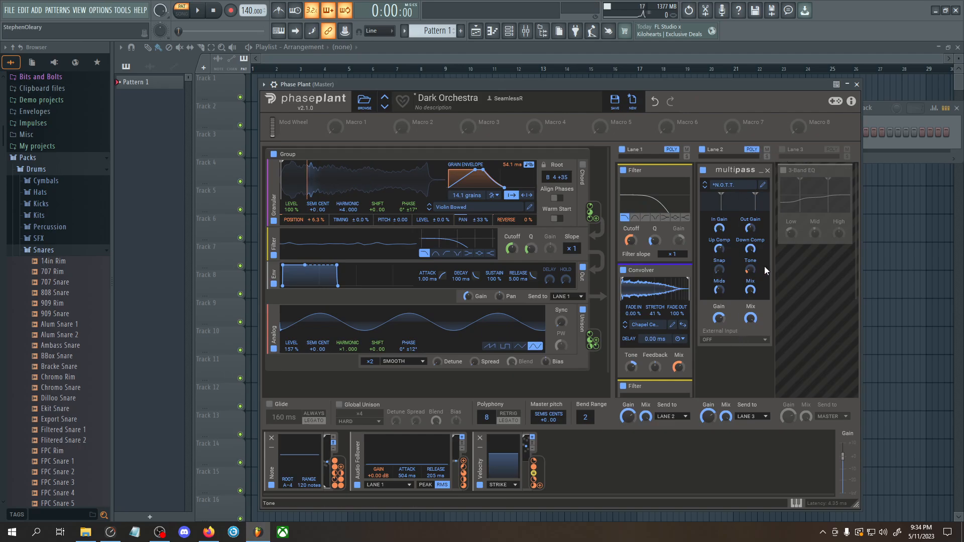
# Turn on Lane 3 with its 3-Band EQ, and review the last Filter in Lane 1
pyautogui.click(783, 150)
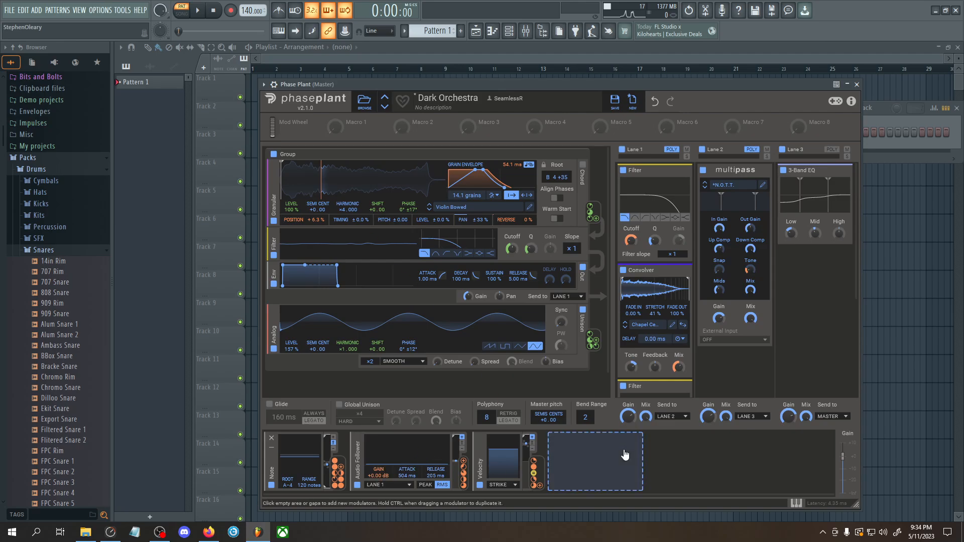
pyautogui.scroll(-2, 730, 376)
pyautogui.scroll(-3, 656, 345)
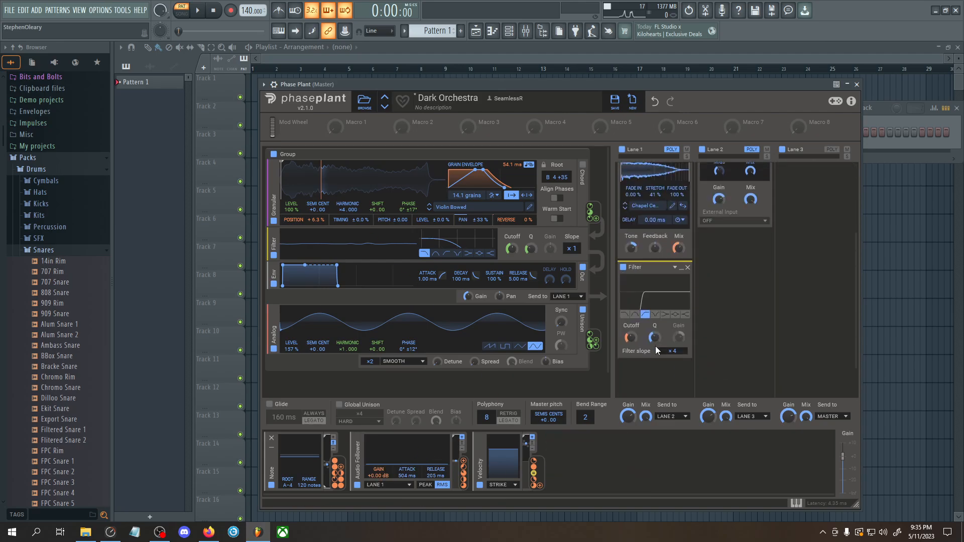
pyautogui.scroll(5, 655, 345)
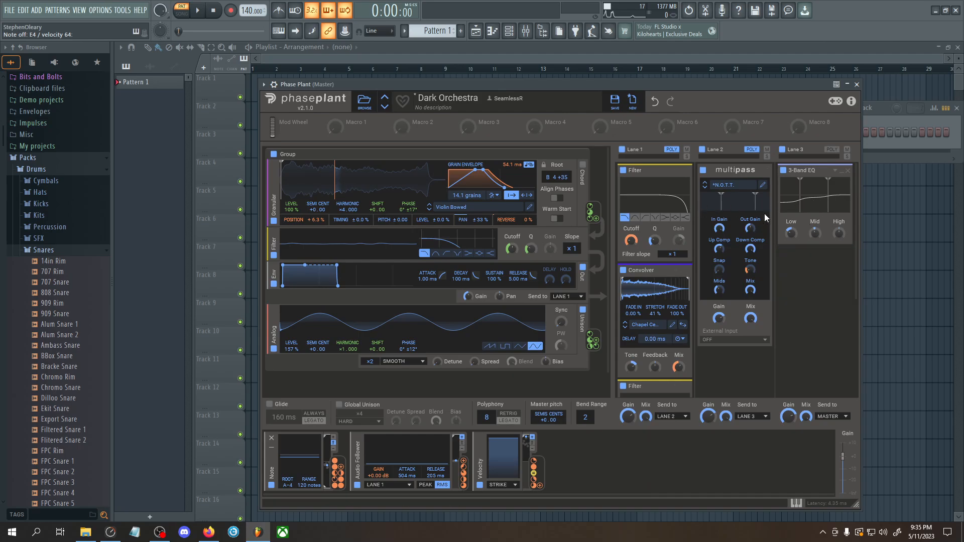
pyautogui.moveTo(715, 84); pyautogui.dragTo(719, 78)
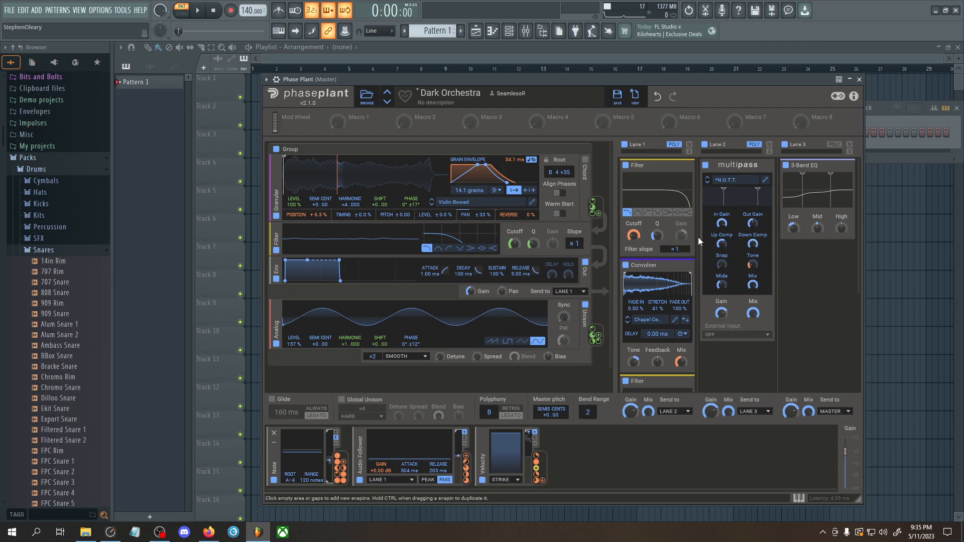
# Minimize every effect in the three lanes: both Filters and the Convolver, the Multipass, and the 3-Band EQ
pyautogui.scroll(-3, 698, 237)
pyautogui.scroll(3, 698, 237)
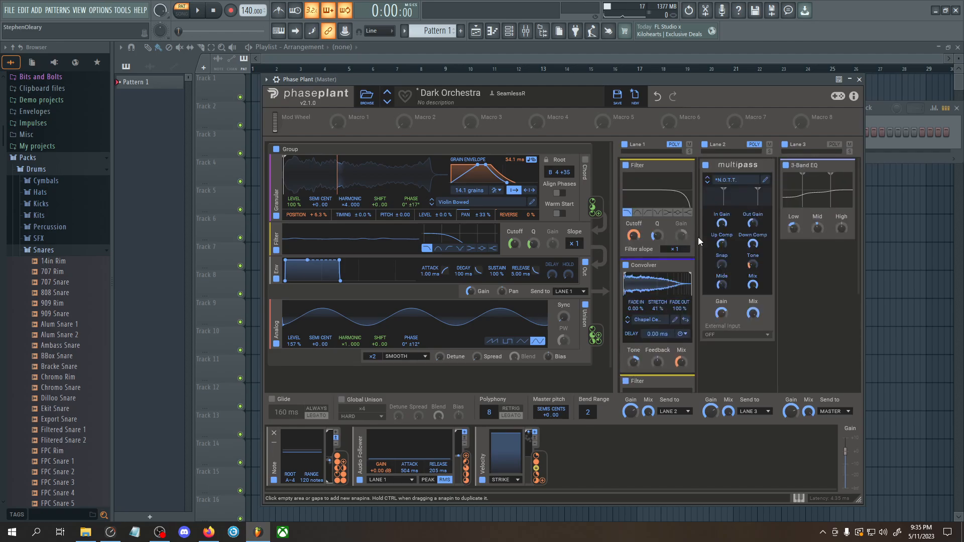
pyautogui.click(684, 166)
pyautogui.click(683, 179)
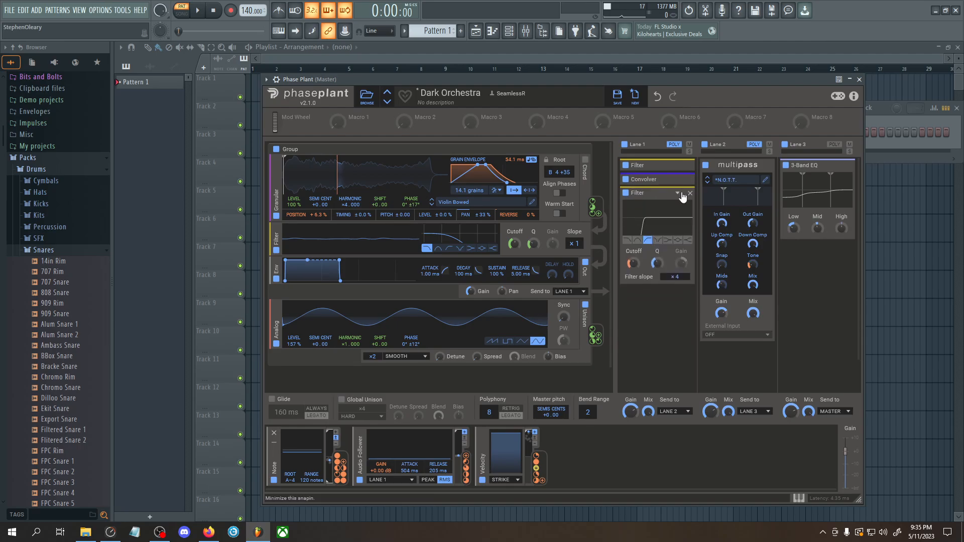
pyautogui.click(683, 193)
pyautogui.click(762, 166)
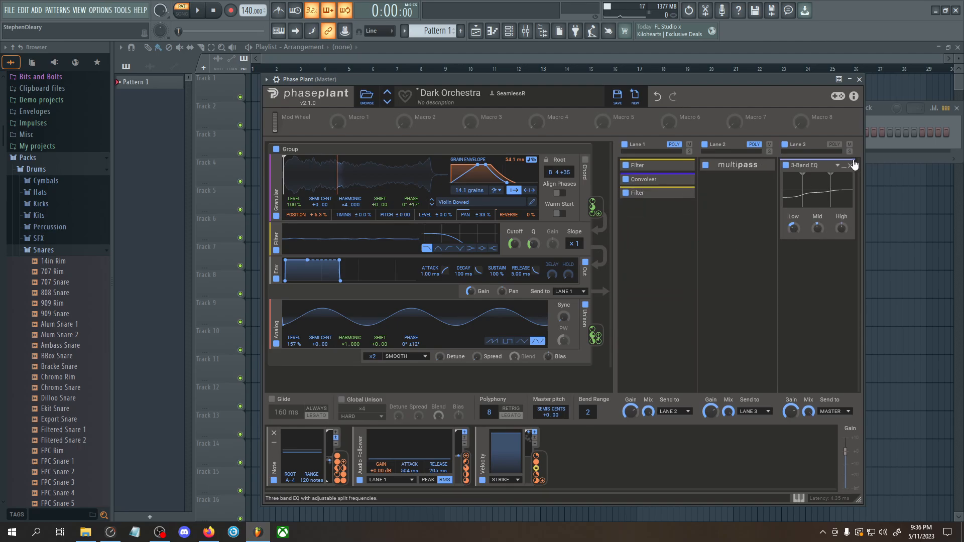
pyautogui.click(843, 166)
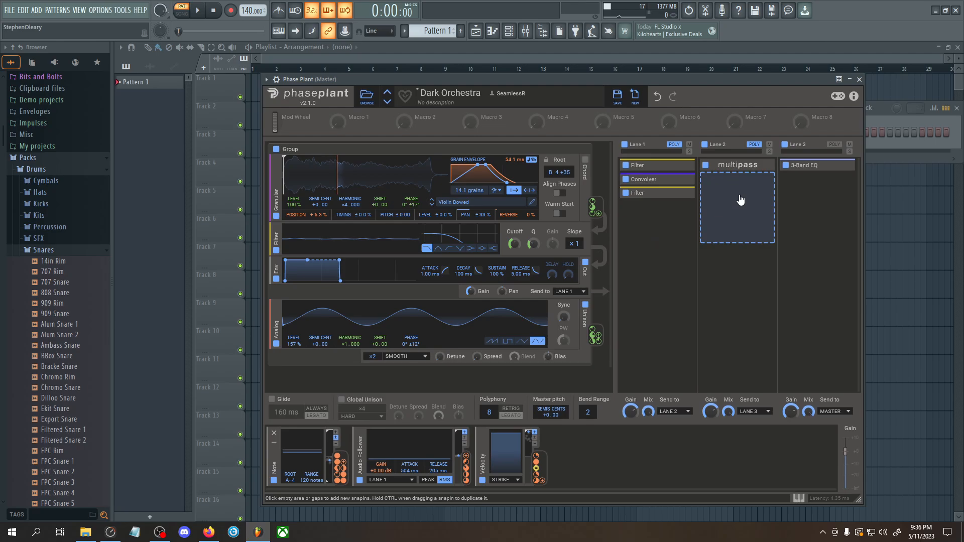